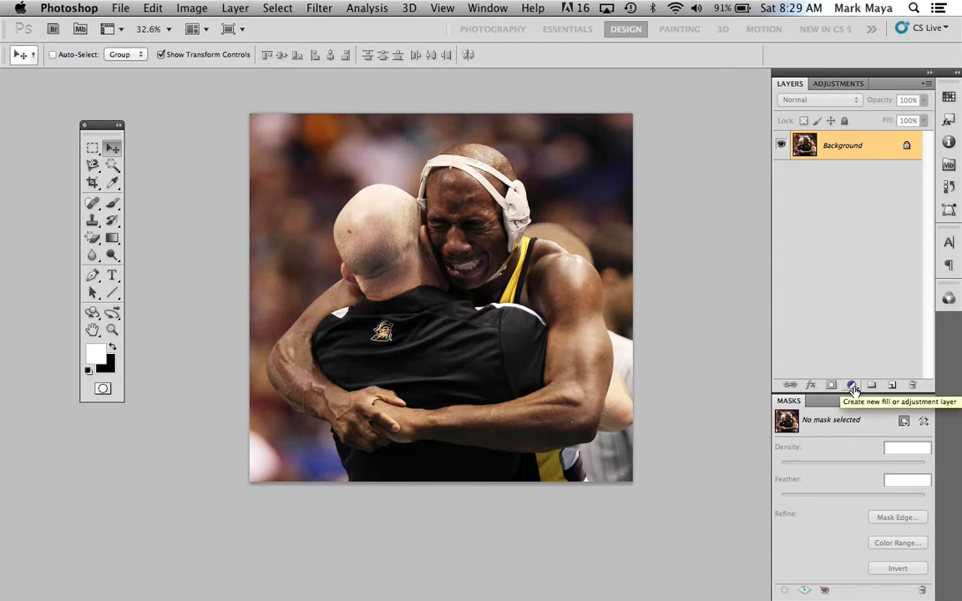
Add a solid colour fill layer above the photo in near-black 040404
click(853, 388)
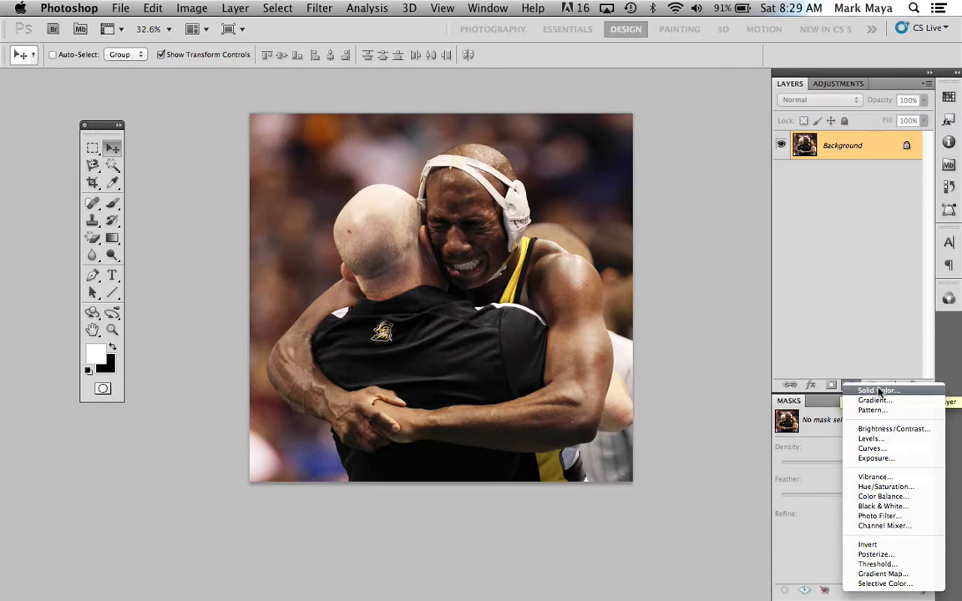
click(878, 388)
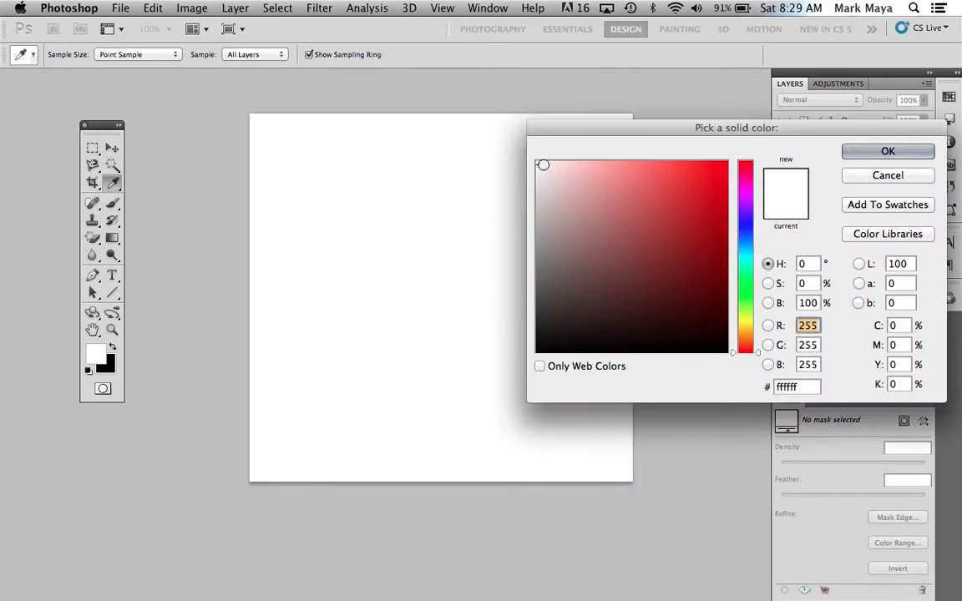
click(539, 349)
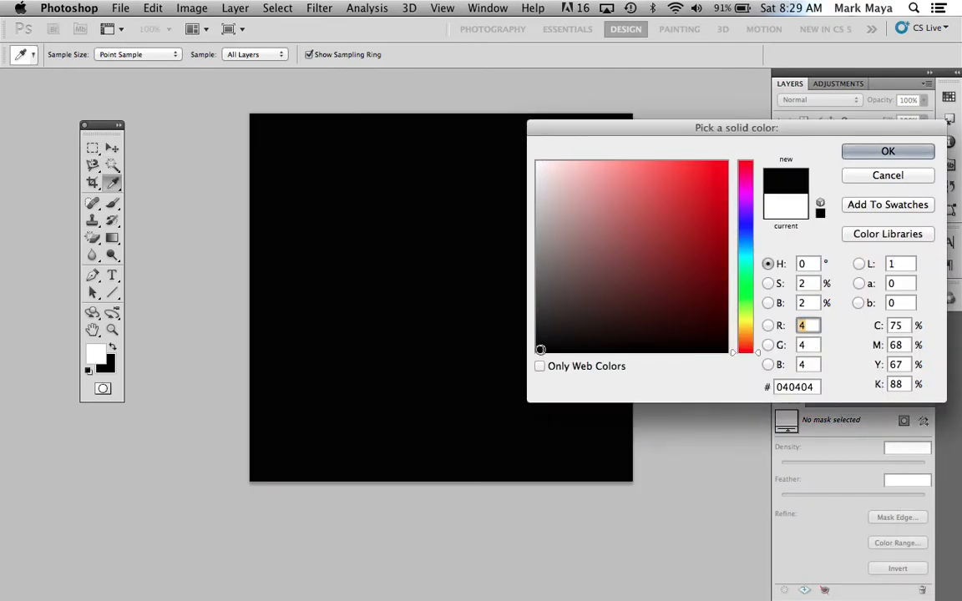
click(860, 151)
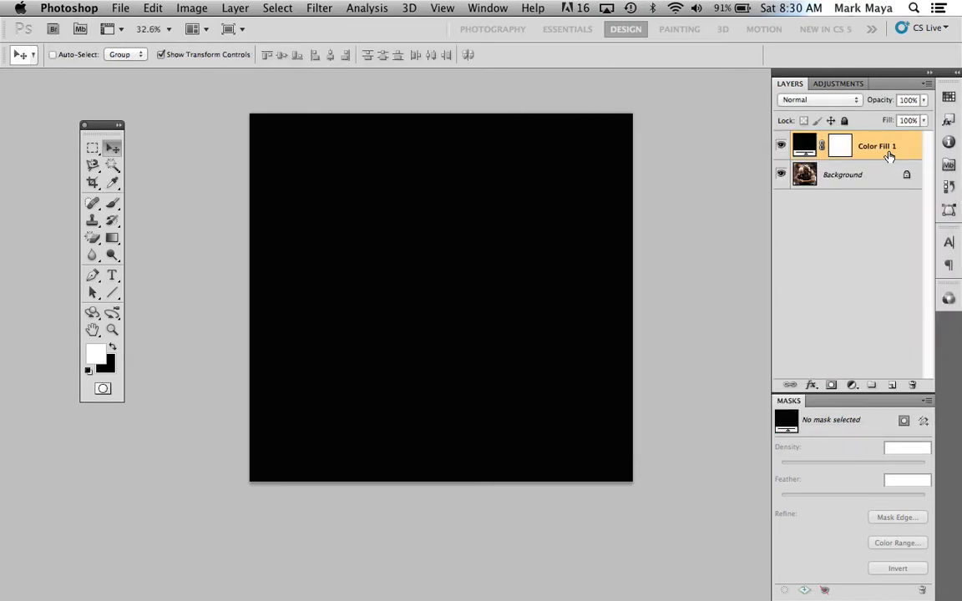
Select a rectangle just inside the canvas edges and fill that area of the fill layer's mask with black
key(m)
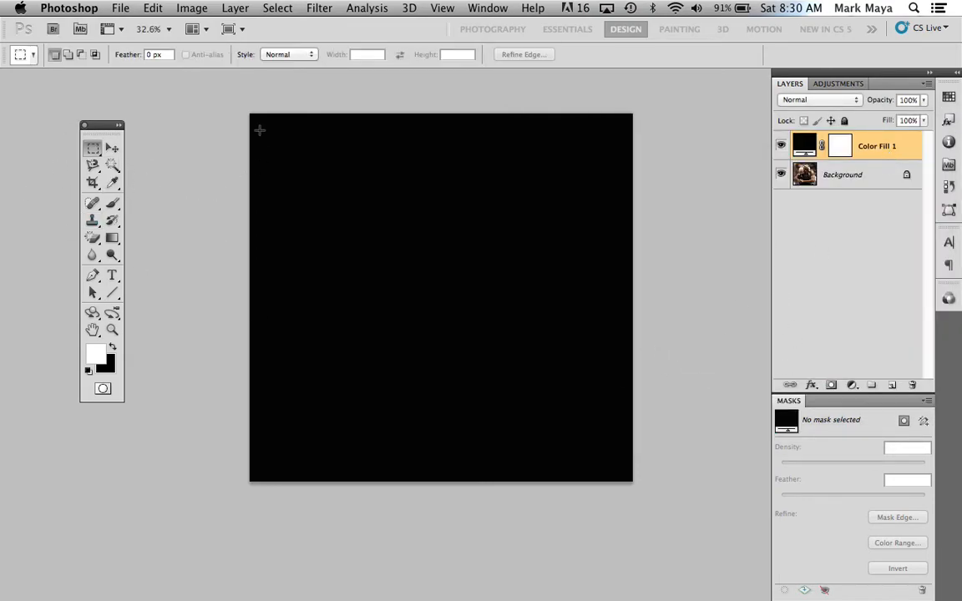
drag(257, 122, 588, 484)
drag(624, 475, 625, 474)
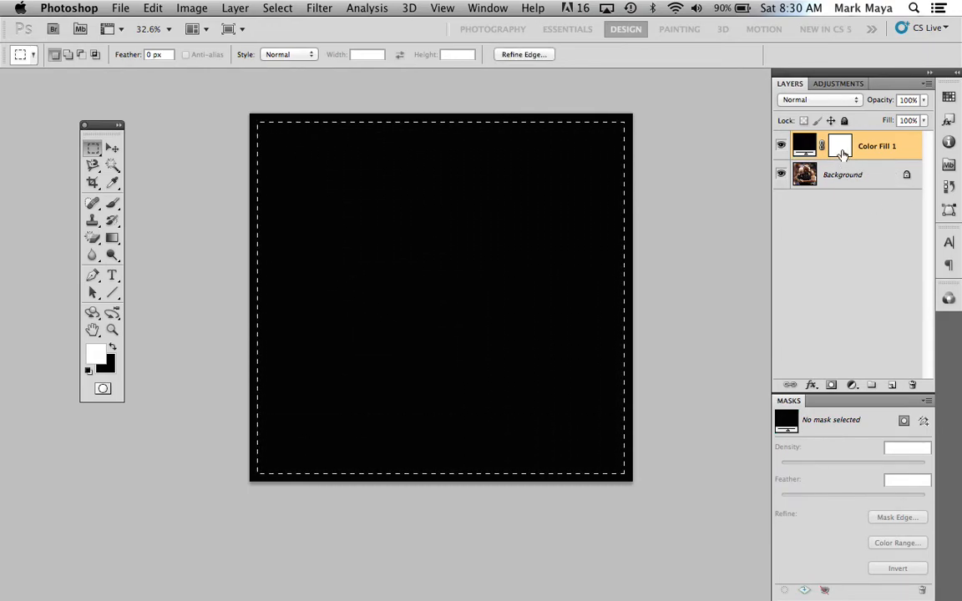
click(838, 150)
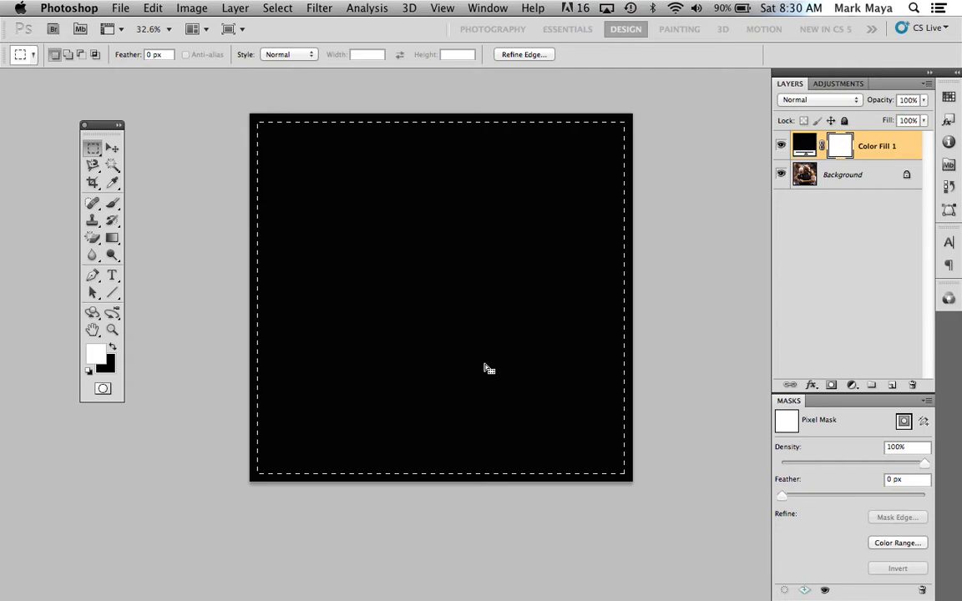
key(super+BackSpace)
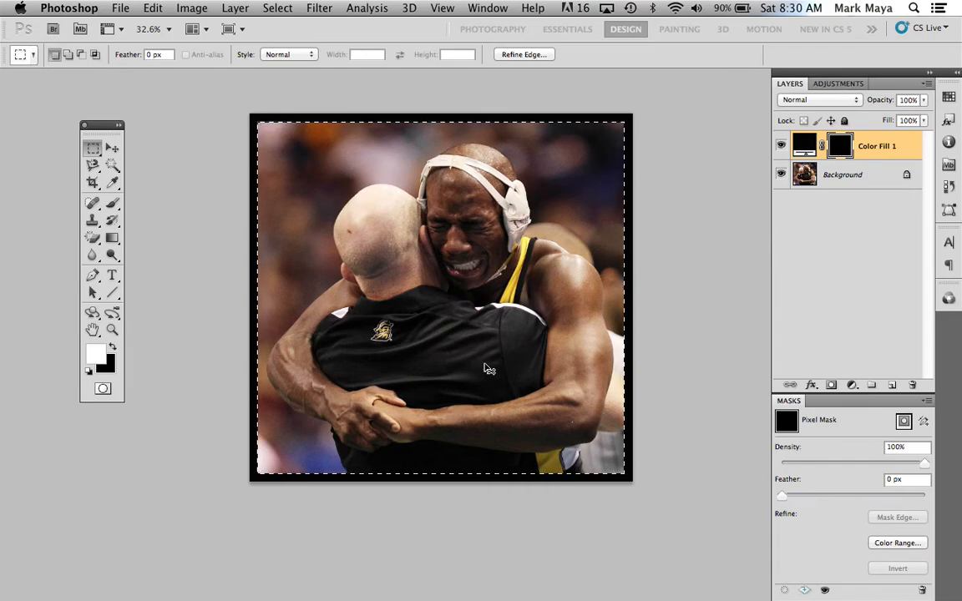
Refill the selected mask area with white, restore it to black, and clear the selection
key(x)
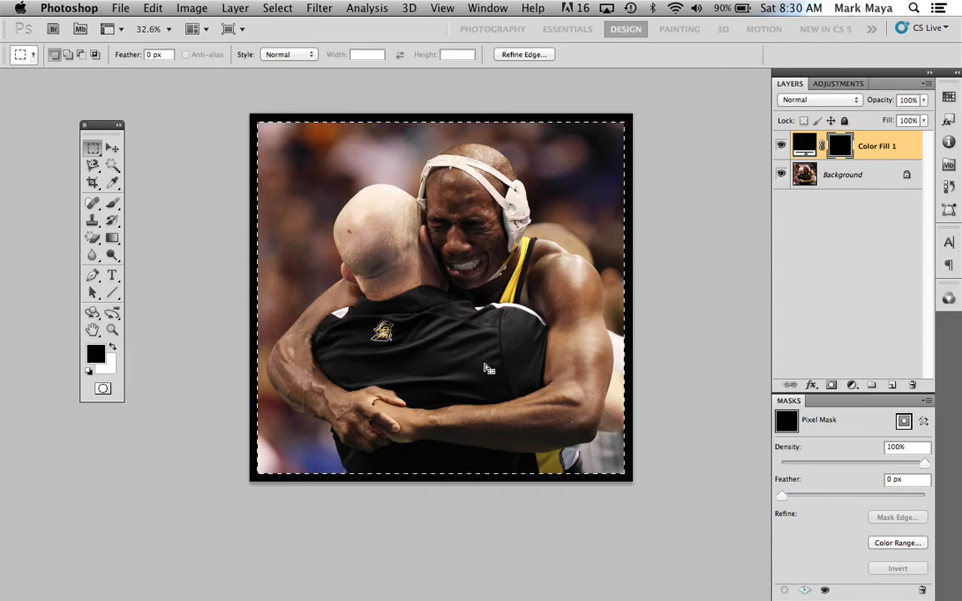
key(super+BackSpace)
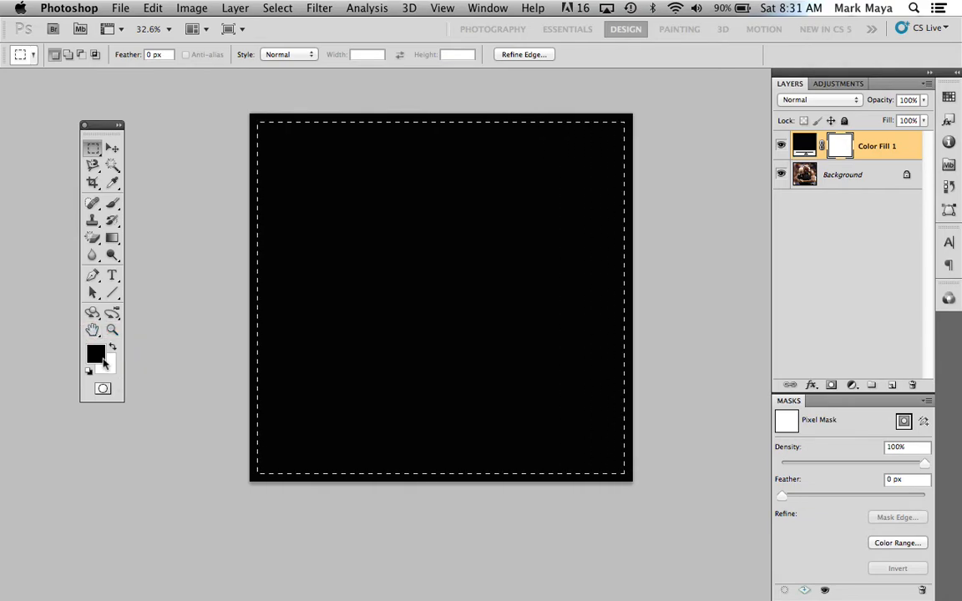
key(x)
key(BackSpace)
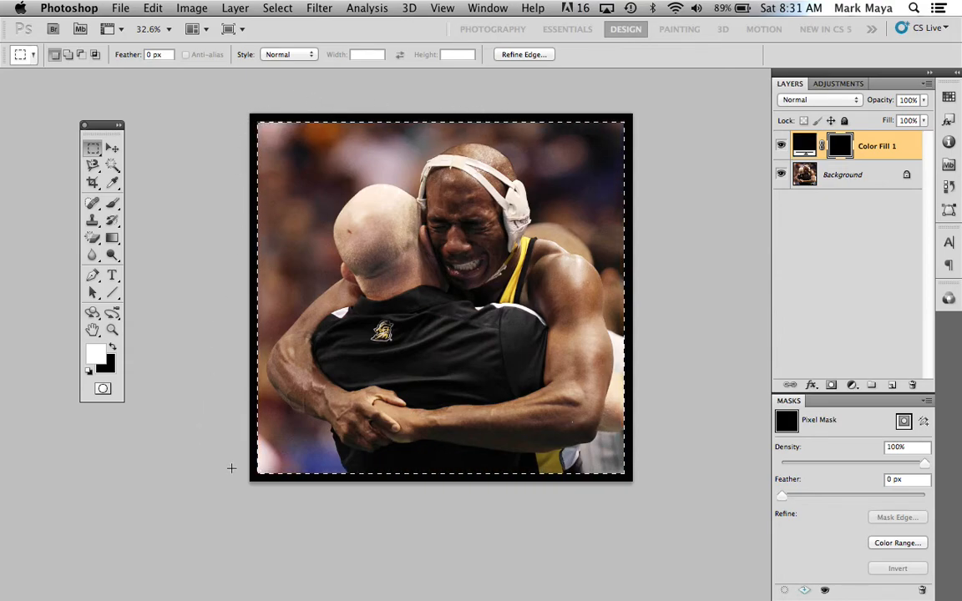
key(super+d)
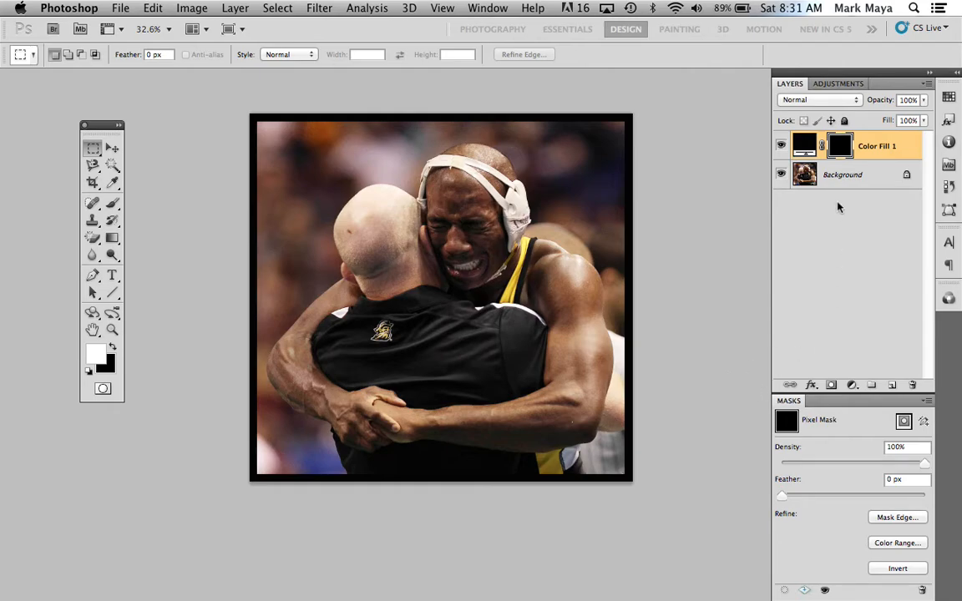
Try white, red and grey shades for the border's fill colour and set it to dark grey 333232
double_click(835, 148)
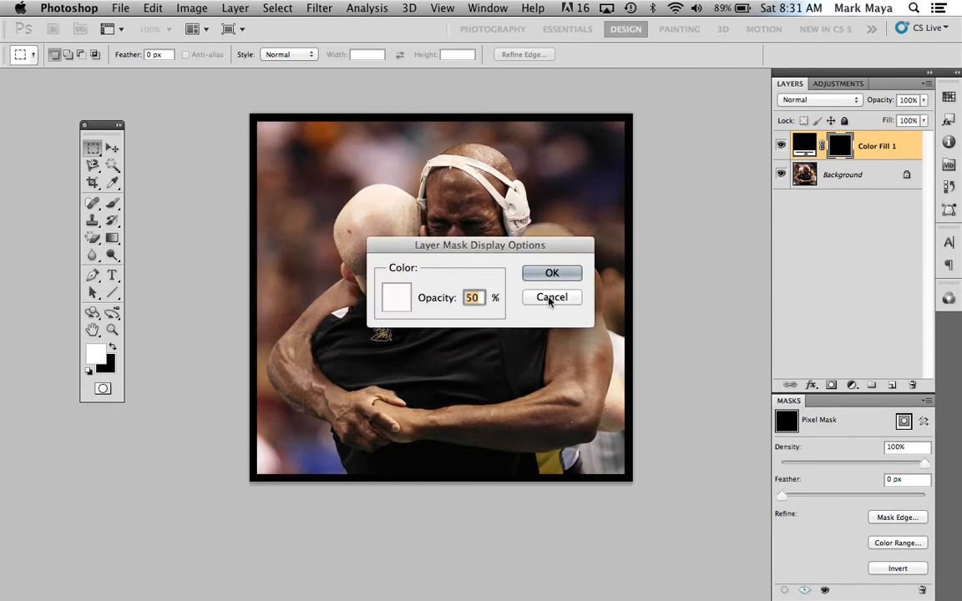
click(549, 297)
double_click(805, 145)
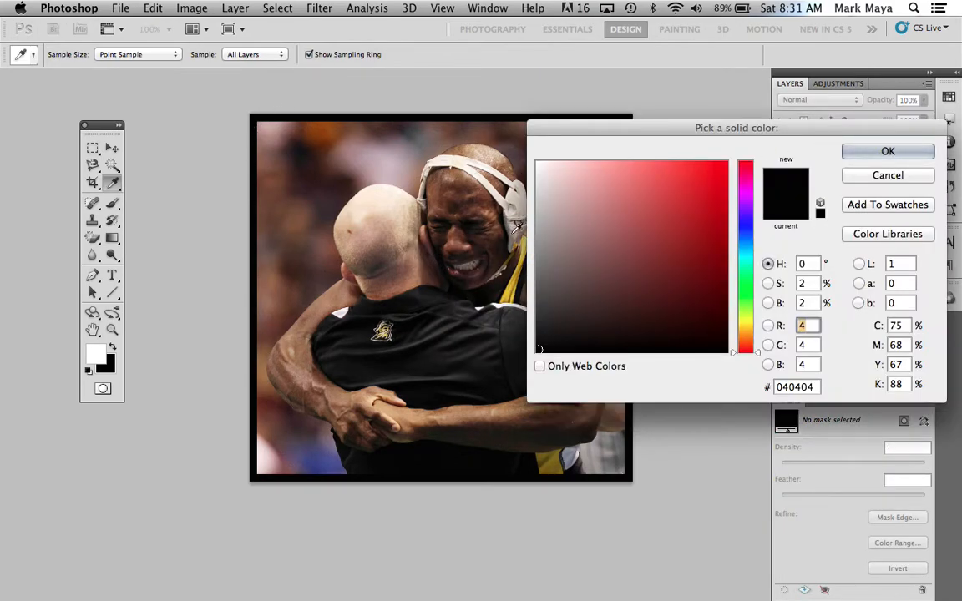
click(481, 152)
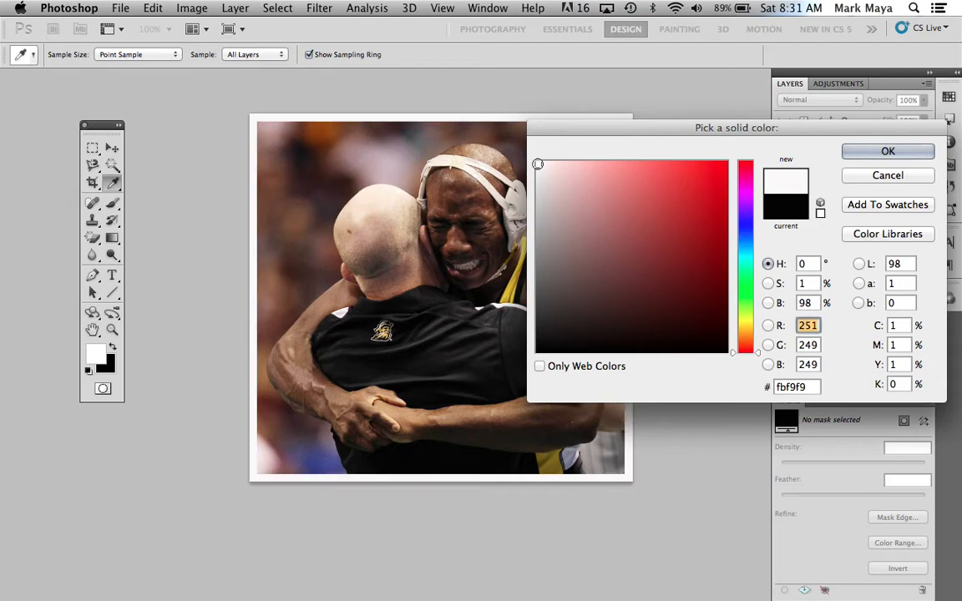
drag(668, 128, 745, 143)
click(718, 253)
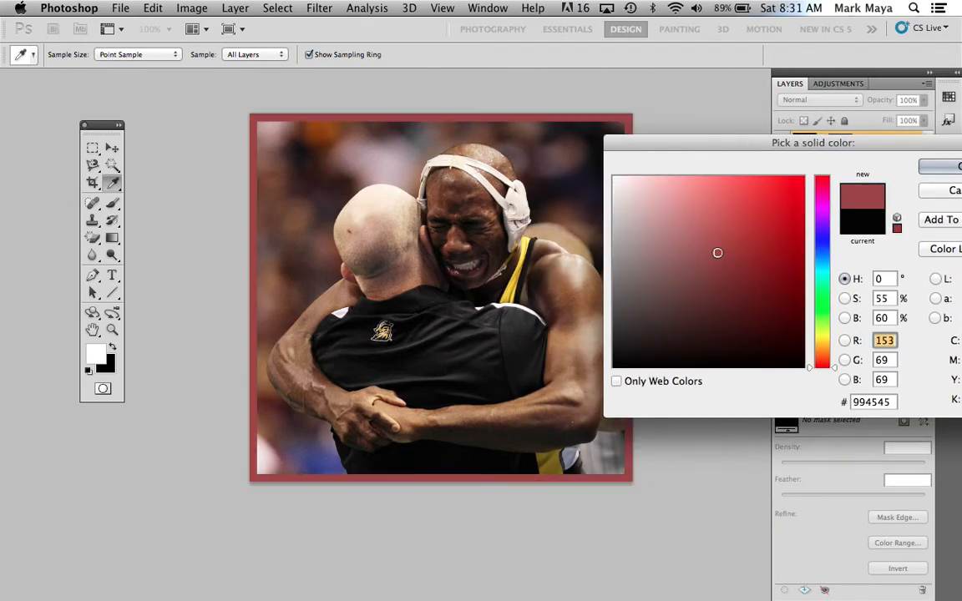
click(665, 304)
click(652, 234)
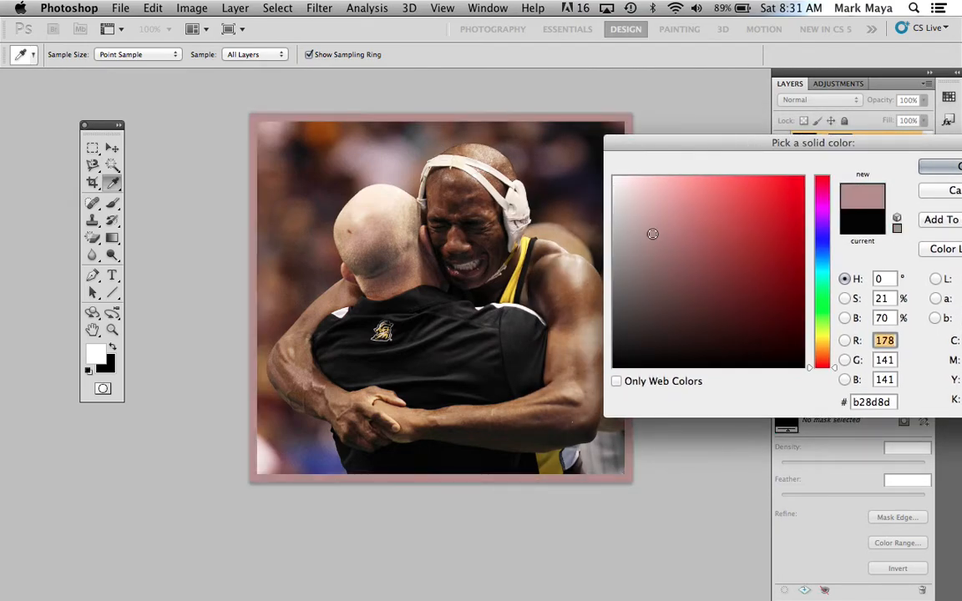
click(776, 213)
click(750, 308)
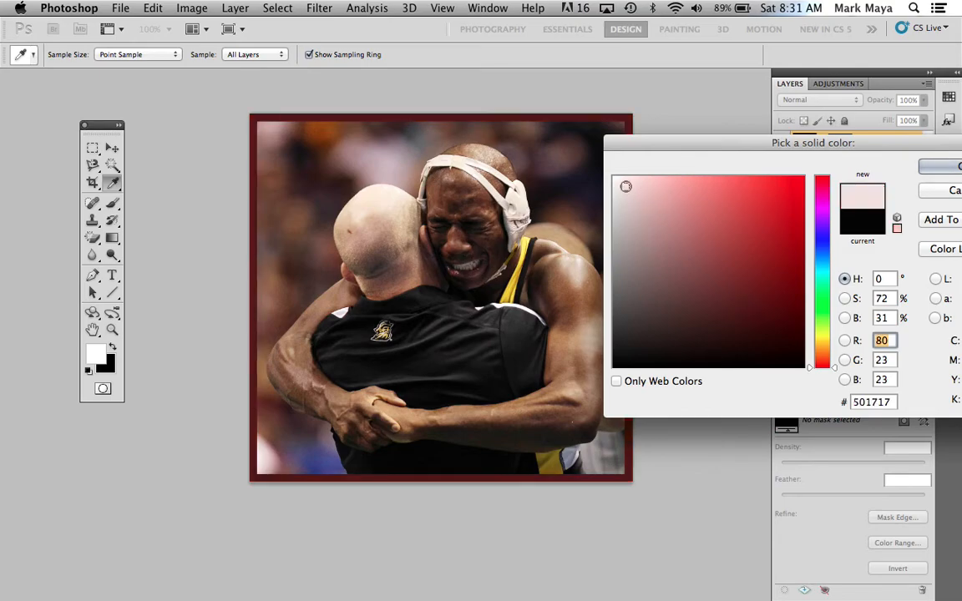
click(626, 186)
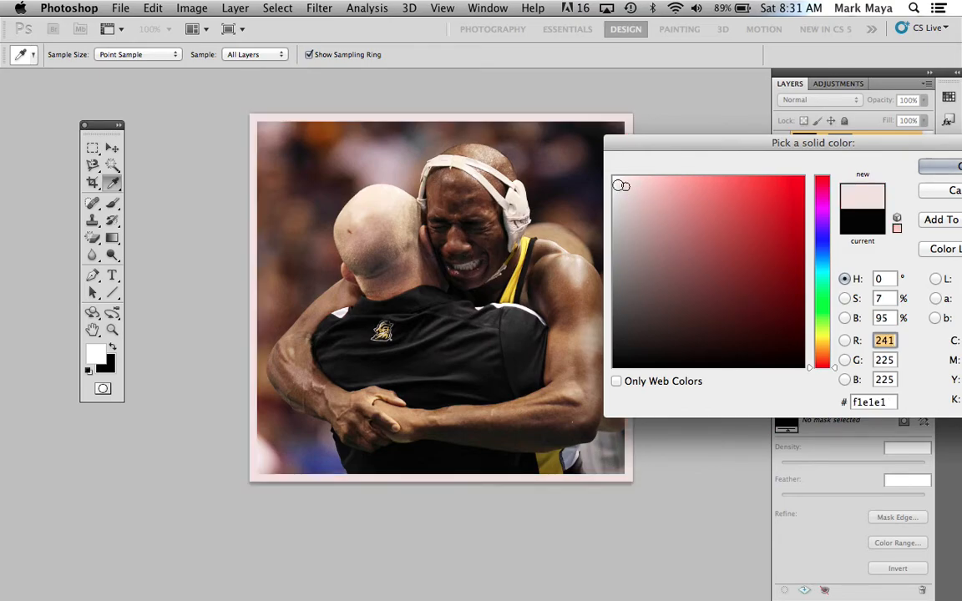
click(619, 294)
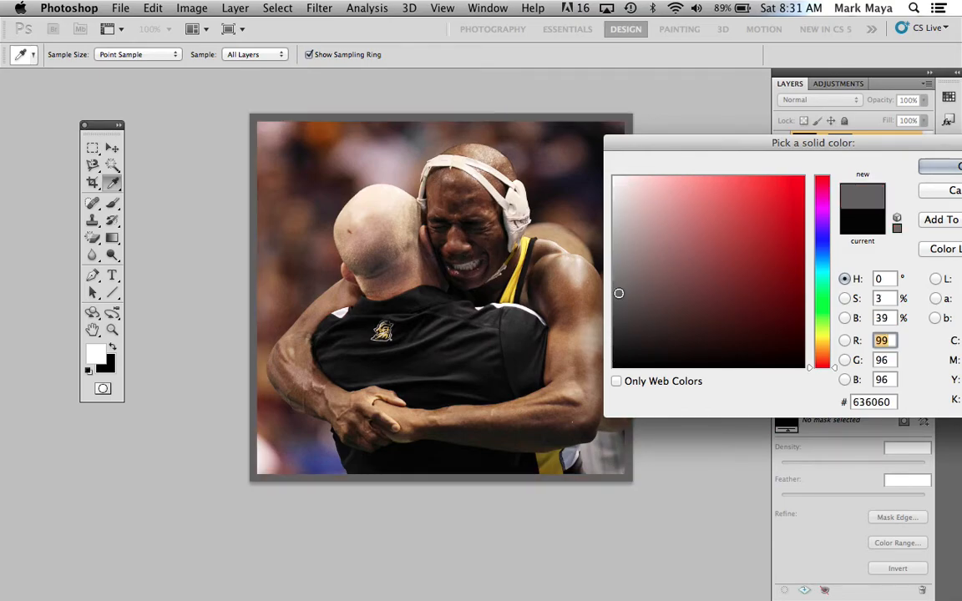
click(617, 329)
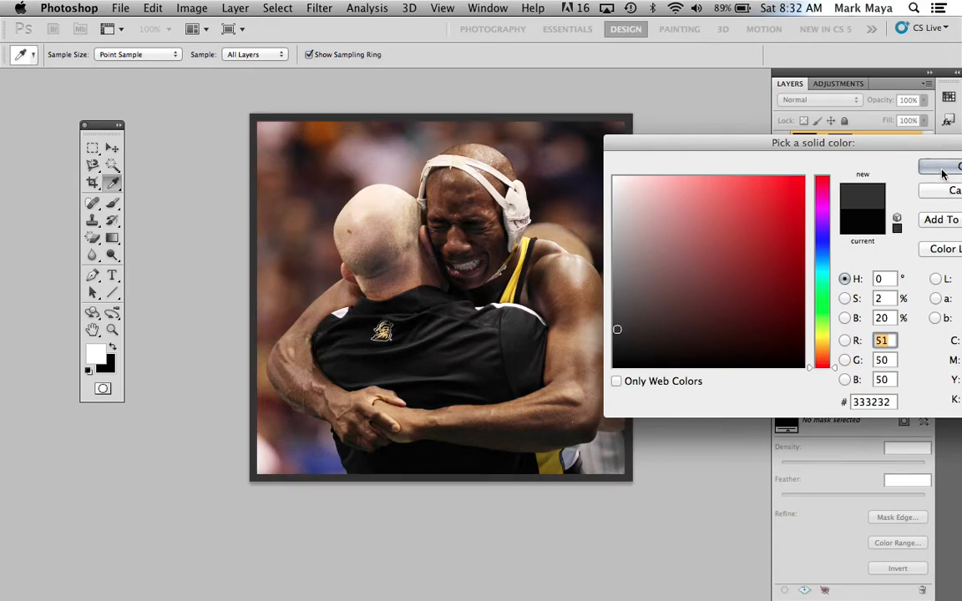
click(943, 167)
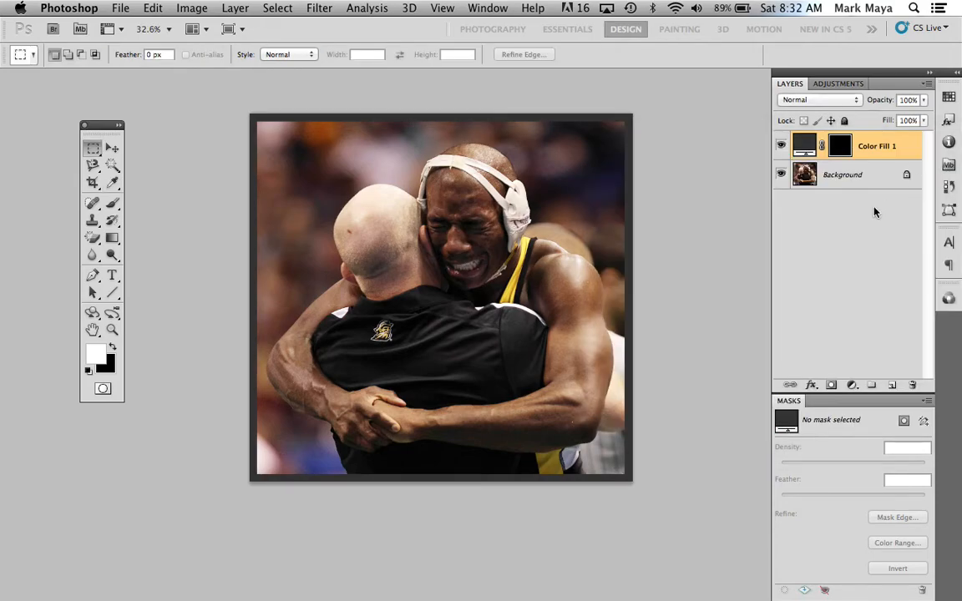
Feather the fill layer's mask by 55 px to soften the border
click(840, 147)
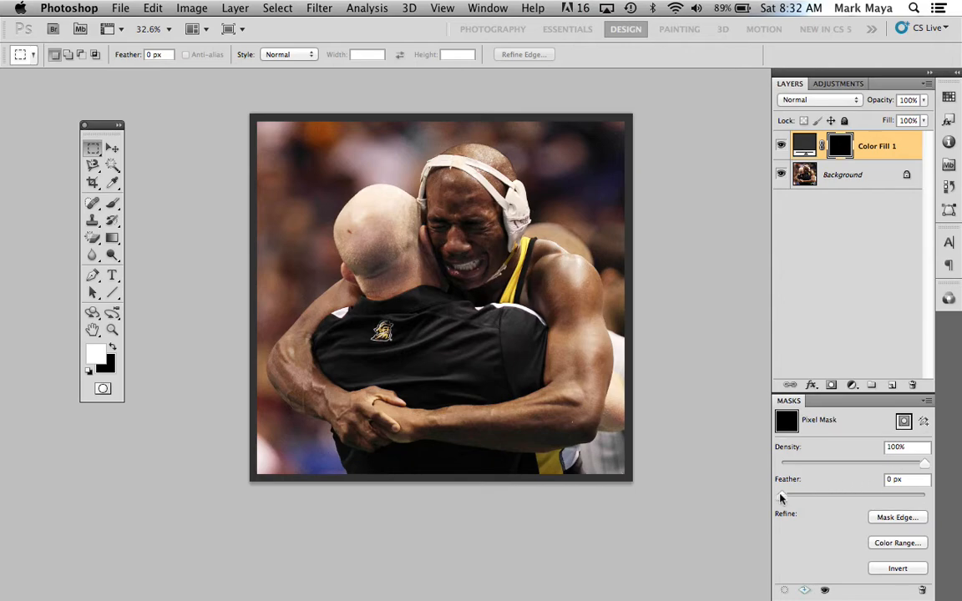
drag(783, 497, 875, 496)
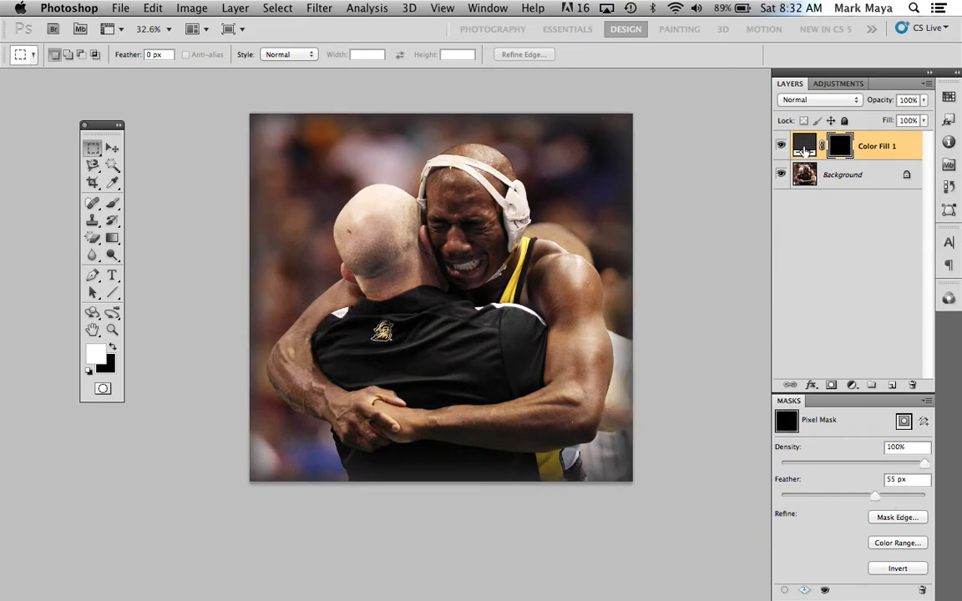
Preview pink and white on the feathered border and set its fill colour to near-black 1d1c1c
click(806, 145)
double_click(806, 146)
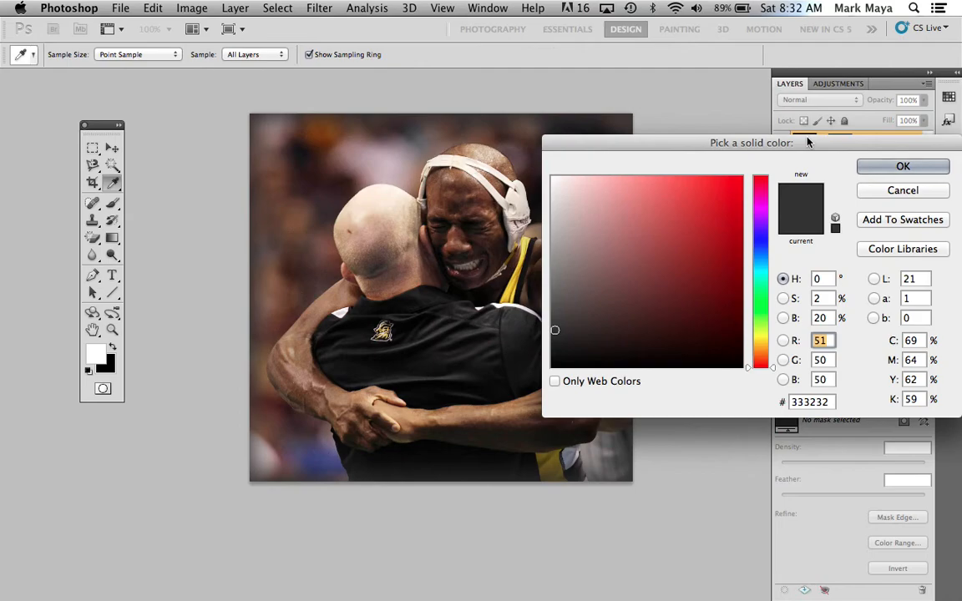
click(594, 225)
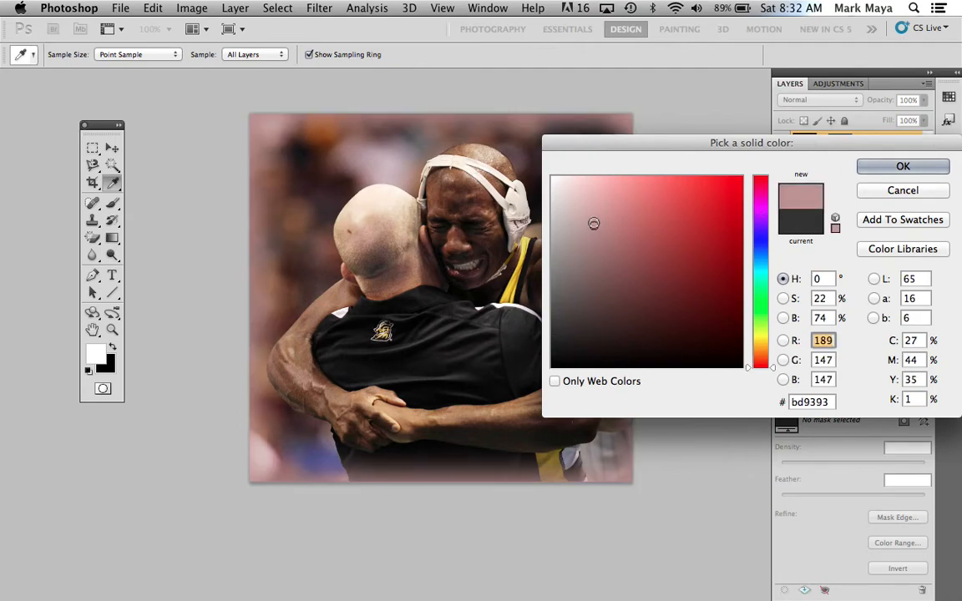
click(572, 192)
click(554, 179)
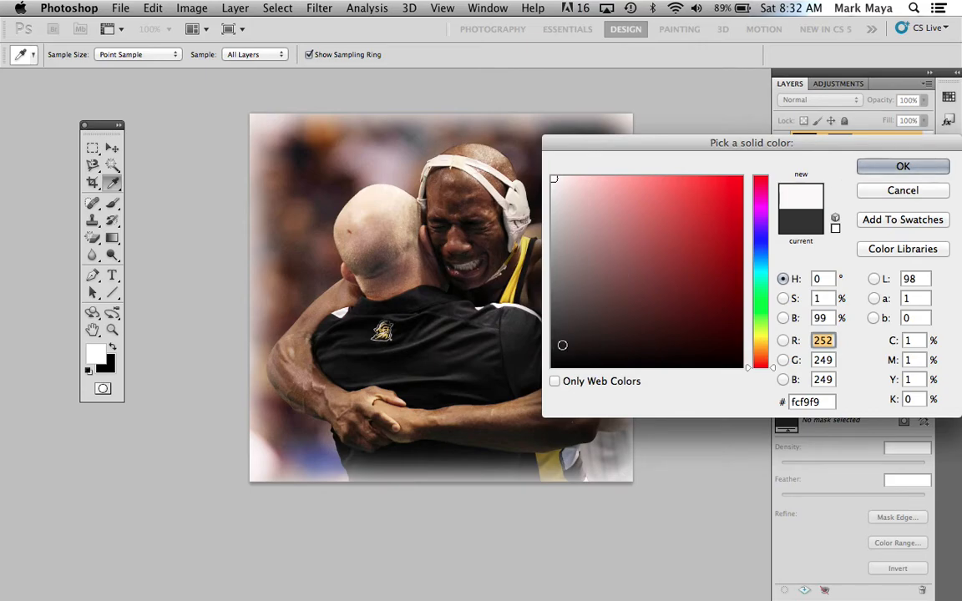
click(555, 346)
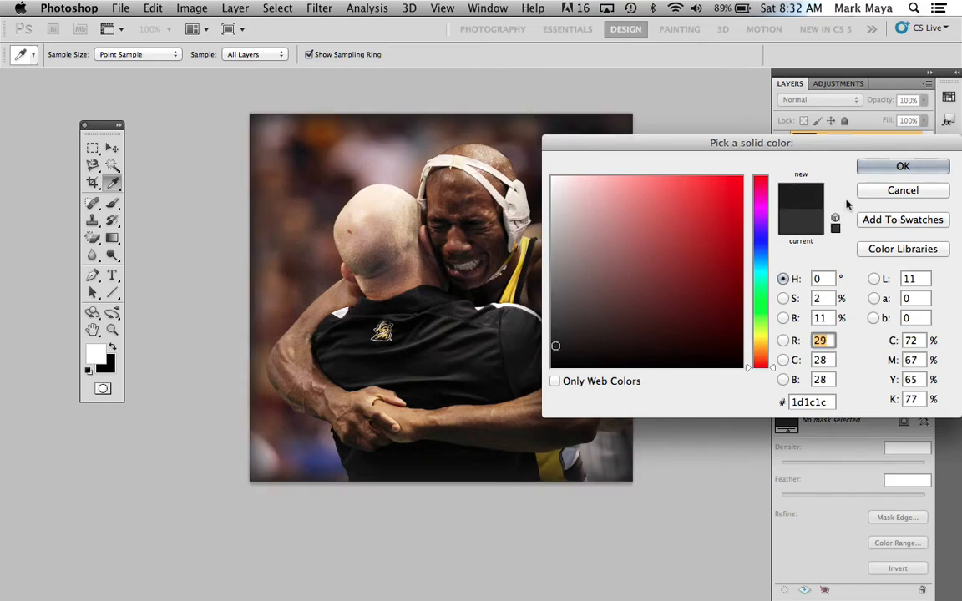
click(900, 169)
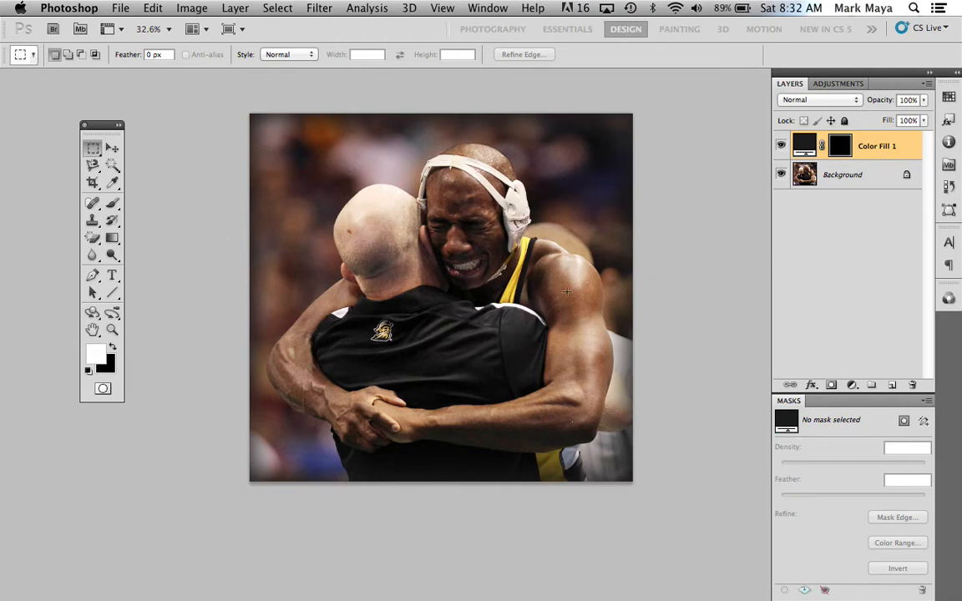
Set the feather of the fill layer's mask to 0 px for a hard-edged border
click(847, 148)
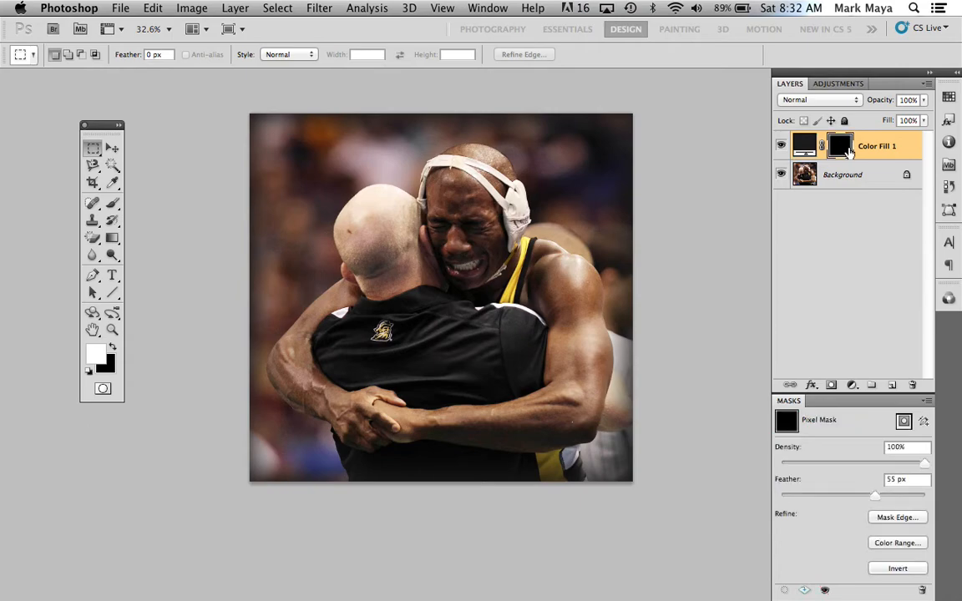
drag(879, 500, 763, 498)
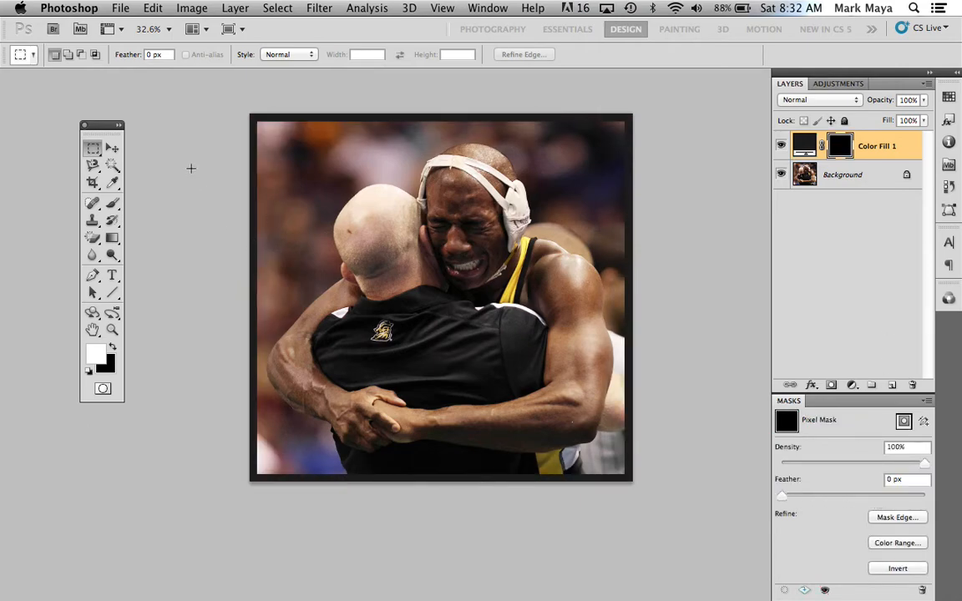
Paint white on the mask with the textured brush at 131 px to roughen the border's upper right side and top edge
key(b)
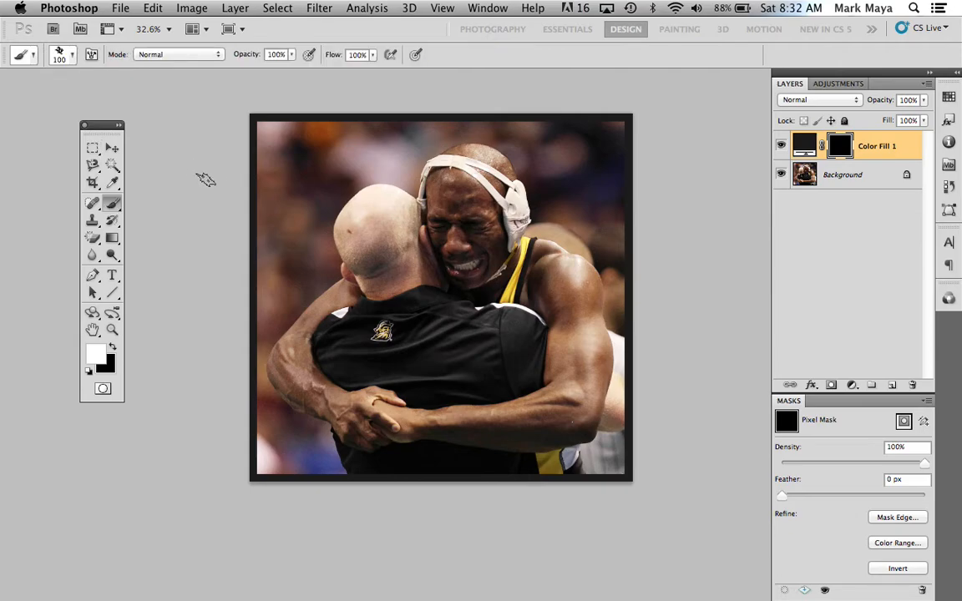
click(73, 56)
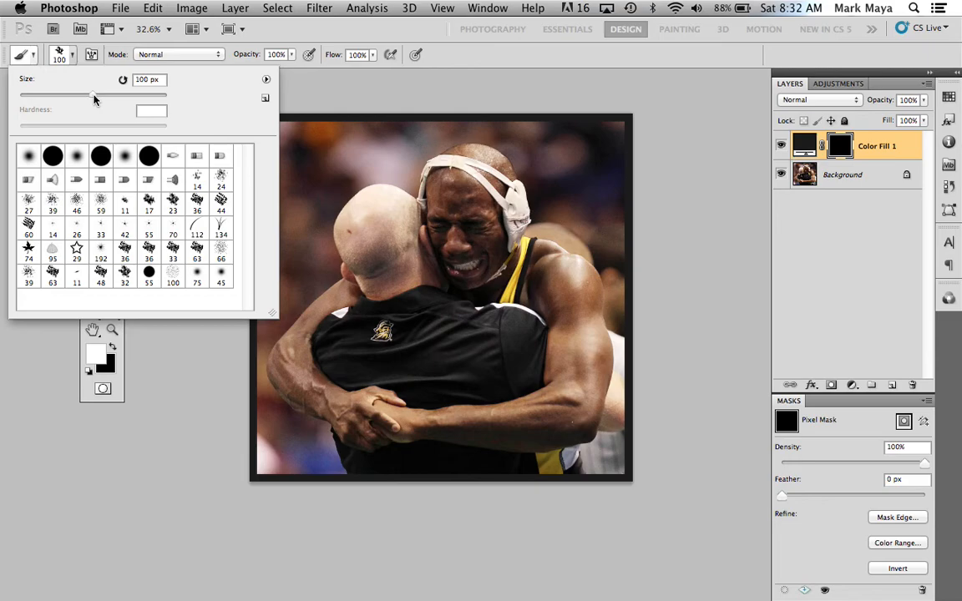
drag(93, 99, 105, 99)
key(Return)
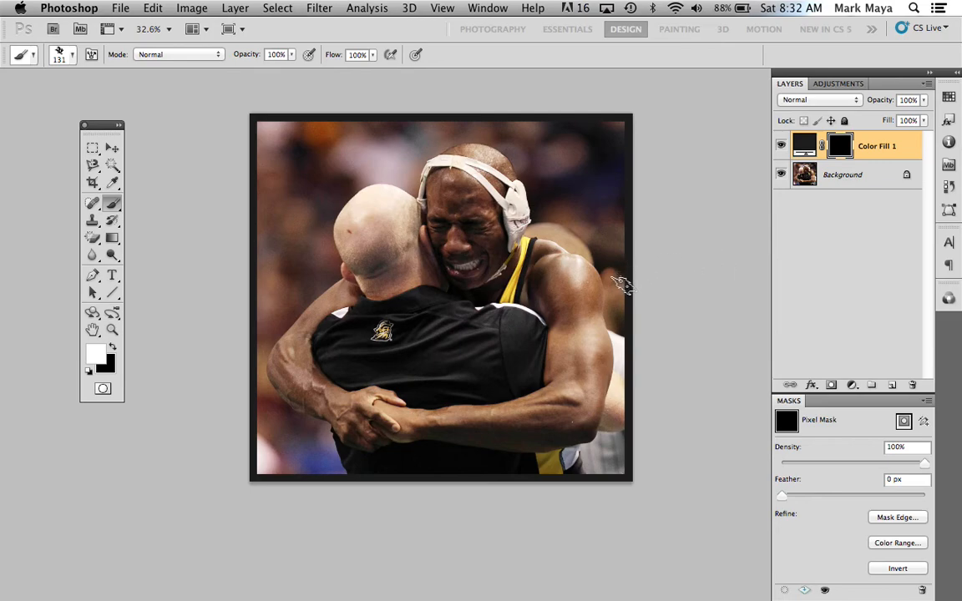
mouse_move(619, 299)
mouse_down()
mouse_move(622, 261)
mouse_move(619, 287)
mouse_move(622, 120)
mouse_move(630, 192)
mouse_move(621, 127)
mouse_move(600, 117)
mouse_move(529, 126)
mouse_move(618, 127)
mouse_move(366, 121)
mouse_move(396, 119)
mouse_move(349, 135)
mouse_move(335, 131)
mouse_move(350, 122)
mouse_move(312, 125)
mouse_up()
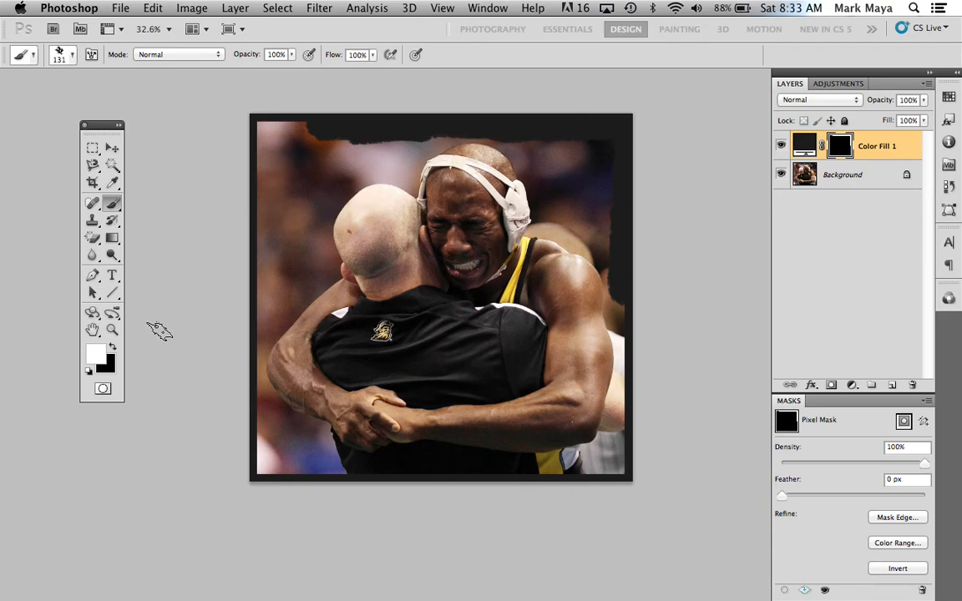
Clear the painted roughness from the mask with black, and paint a new rough white border around all four sides of the photo
mouse_move(309, 125)
mouse_down()
mouse_move(369, 127)
mouse_move(320, 137)
mouse_move(619, 131)
mouse_move(528, 139)
mouse_move(598, 142)
mouse_move(610, 222)
mouse_move(607, 126)
mouse_move(604, 285)
mouse_move(615, 259)
mouse_up()
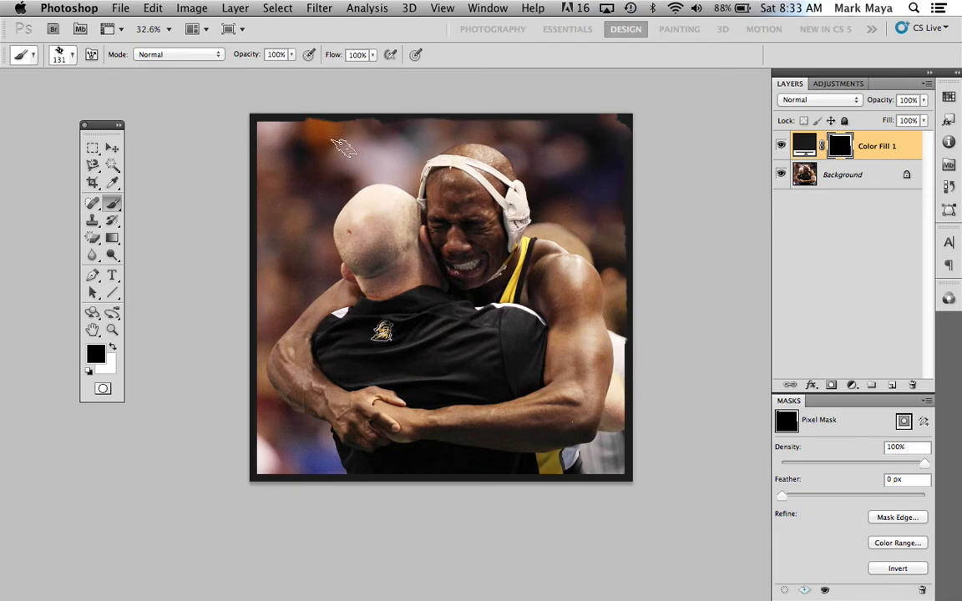
key(x)
mouse_move(332, 118)
mouse_down()
mouse_move(626, 119)
mouse_move(636, 196)
mouse_move(635, 161)
mouse_move(627, 482)
mouse_move(541, 469)
mouse_move(569, 459)
mouse_move(517, 455)
mouse_move(443, 473)
mouse_move(478, 467)
mouse_up()
mouse_move(403, 468)
mouse_down()
mouse_move(322, 464)
mouse_move(248, 478)
mouse_up()
mouse_move(239, 426)
mouse_down()
mouse_move(264, 419)
mouse_move(262, 441)
mouse_move(266, 106)
mouse_move(283, 109)
mouse_move(260, 130)
mouse_move(259, 222)
mouse_move(263, 130)
mouse_move(294, 119)
mouse_move(493, 117)
mouse_up()
mouse_move(559, 113)
mouse_down()
mouse_move(618, 123)
mouse_move(735, 100)
mouse_up()
Preview feathering on the rough border's mask and return the feather to 0 px
click(804, 149)
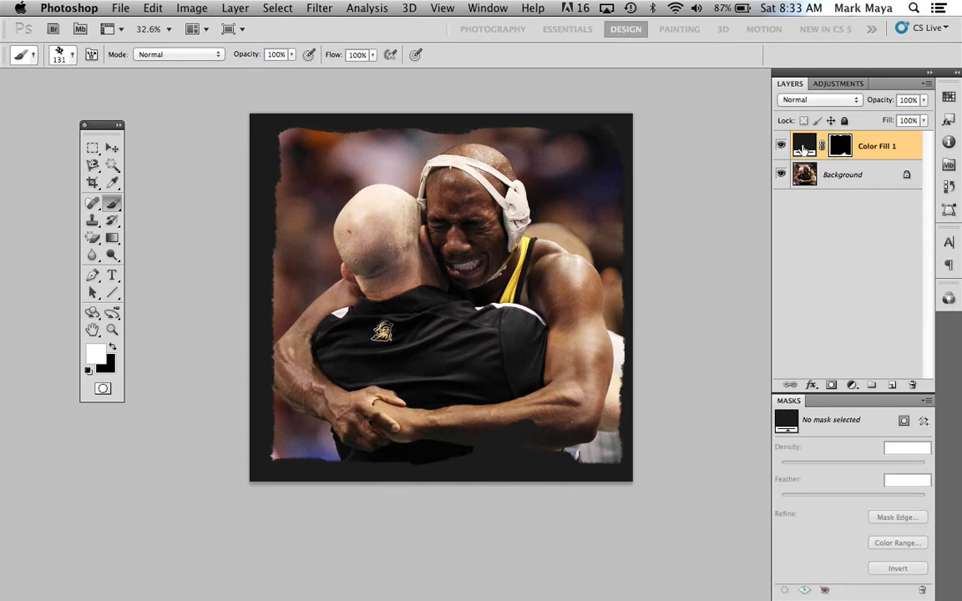
click(841, 147)
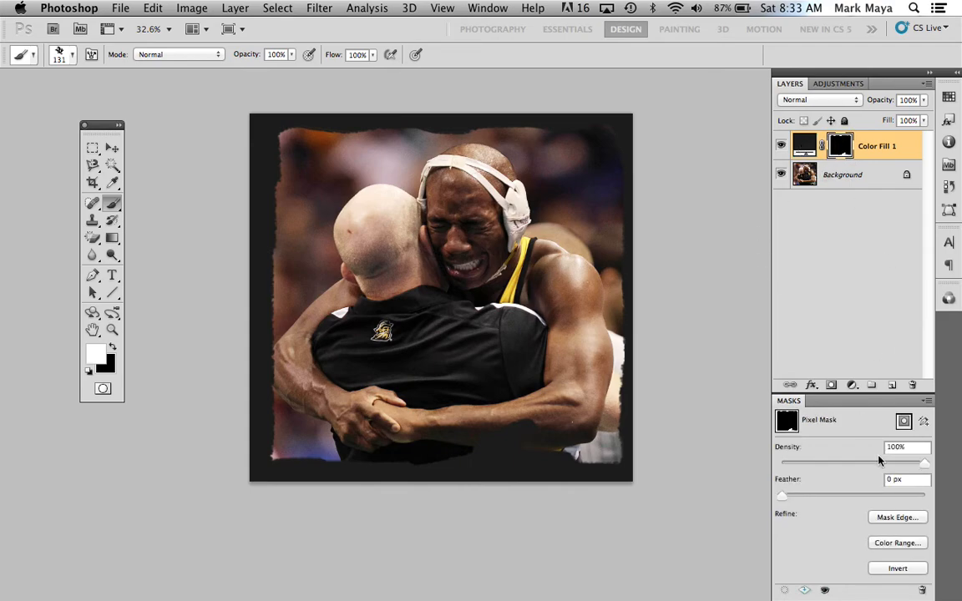
drag(783, 498, 758, 493)
Paint black on the mask with a soft round 131 px brush to uncover the arms near the border, and hide the fill layer
key(x)
click(73, 55)
click(76, 157)
key(Return)
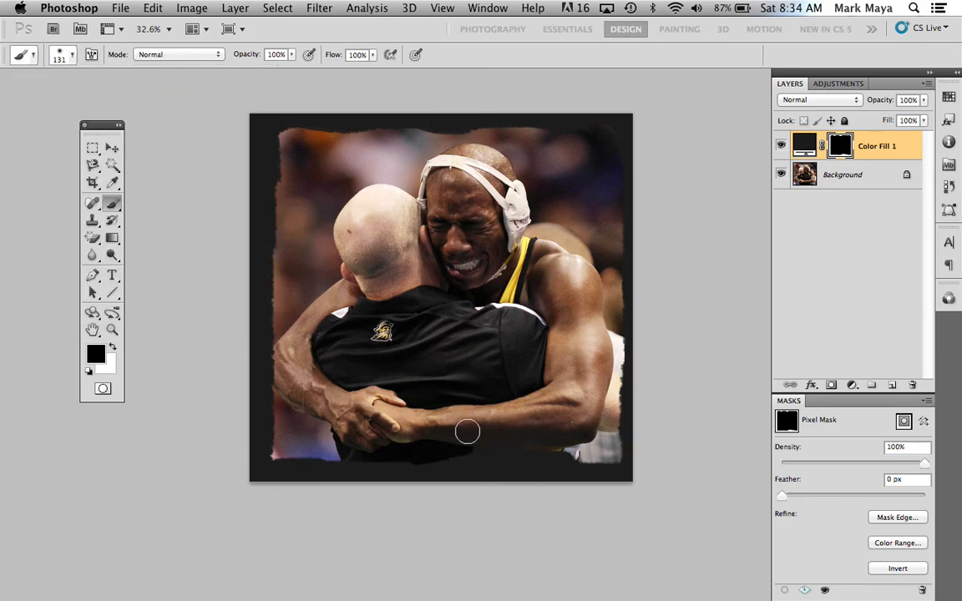
mouse_move(530, 430)
mouse_down()
mouse_move(571, 443)
mouse_move(423, 437)
mouse_up()
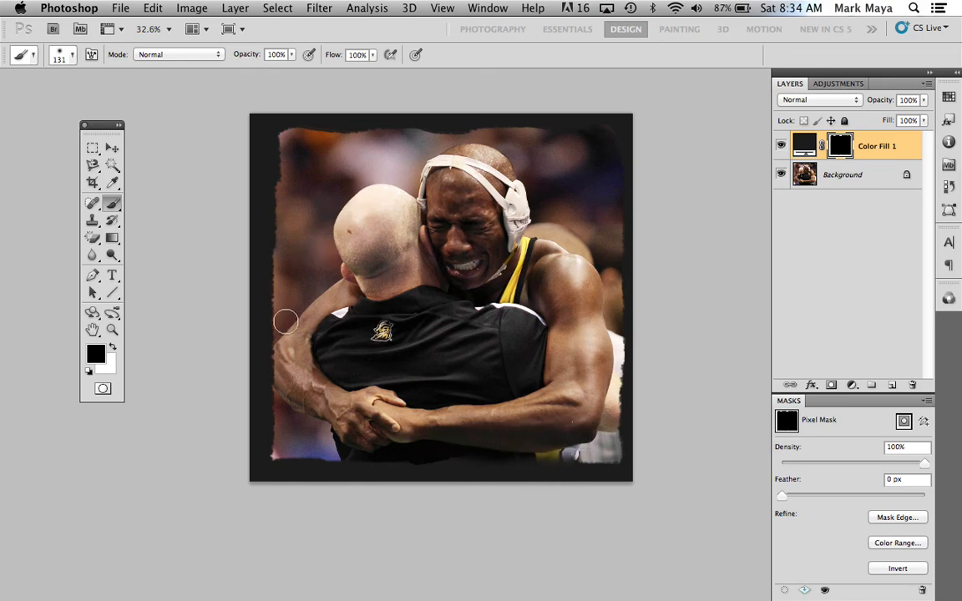
drag(283, 359, 288, 429)
mouse_move(286, 329)
mouse_down()
mouse_move(281, 296)
mouse_move(291, 427)
mouse_move(286, 223)
mouse_move(282, 322)
mouse_up()
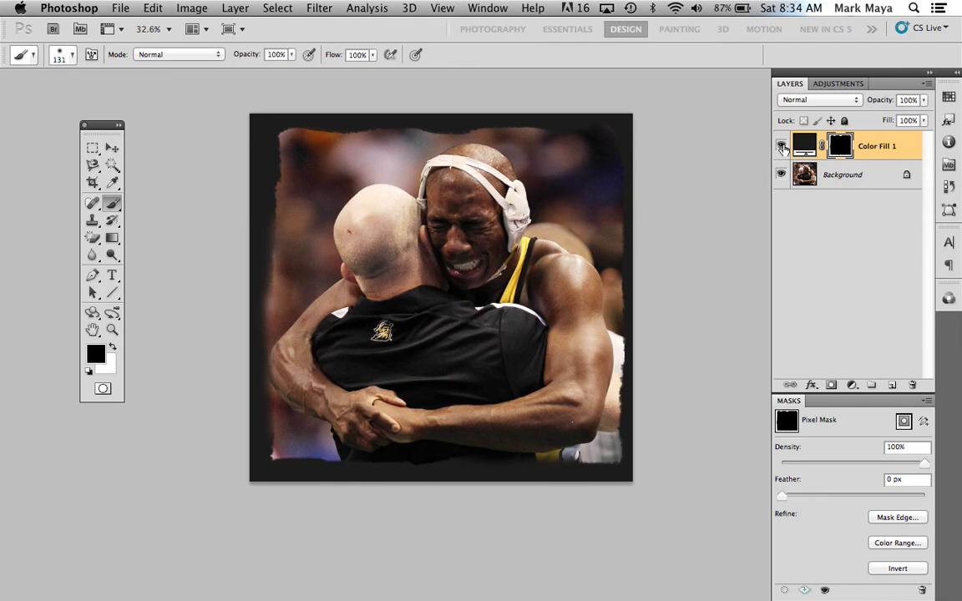
click(781, 147)
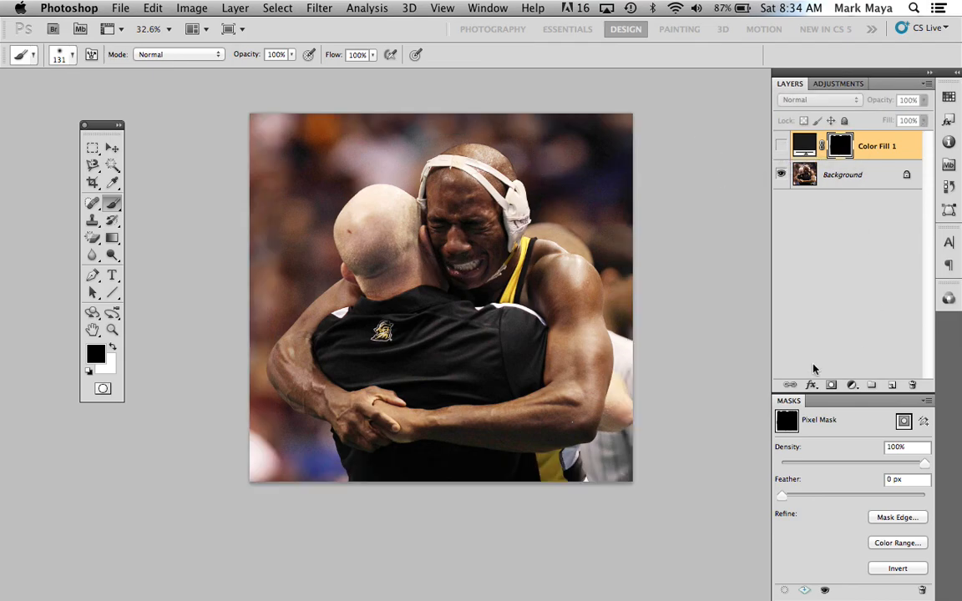